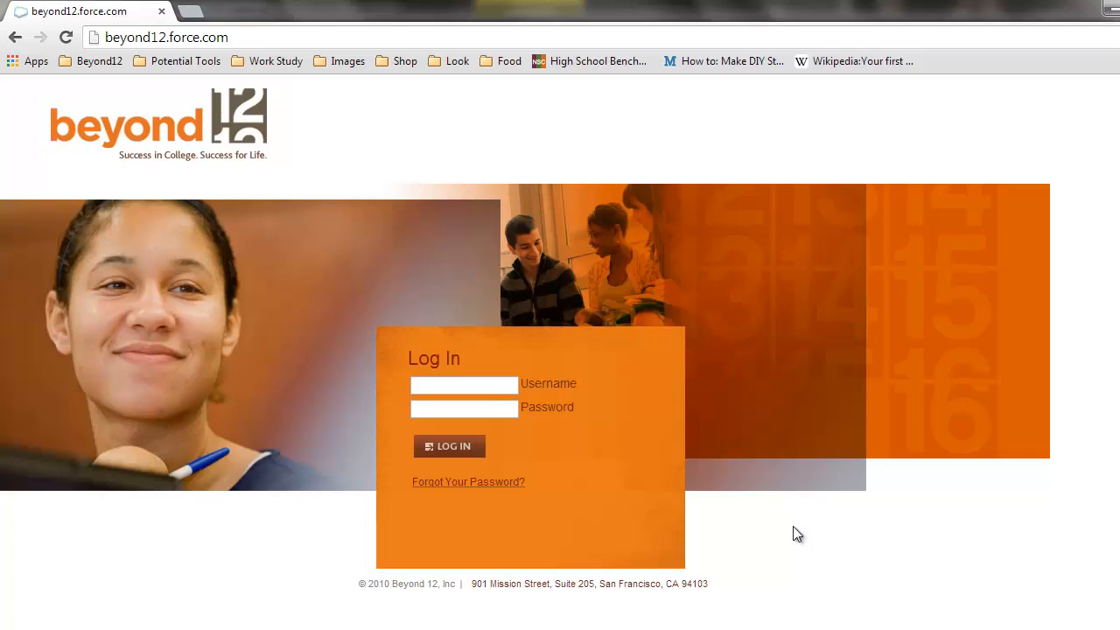
- Log in to the Beyond 12 portal with the account username and password
left_click(504, 384)
type("demo")
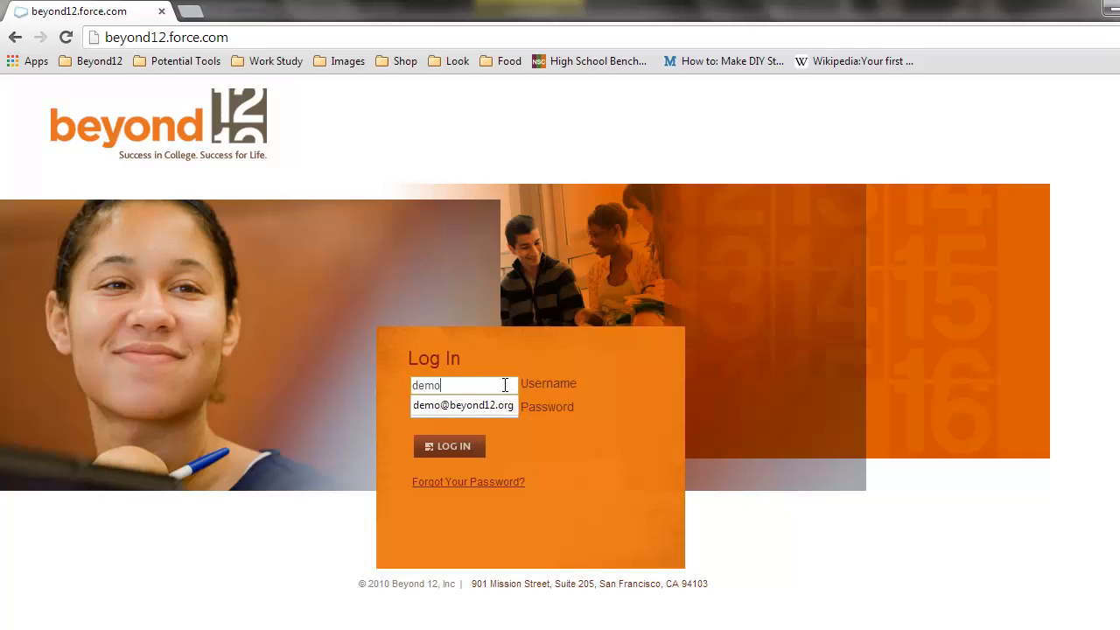
key("Down")
key("Tab")
type("••••••••")
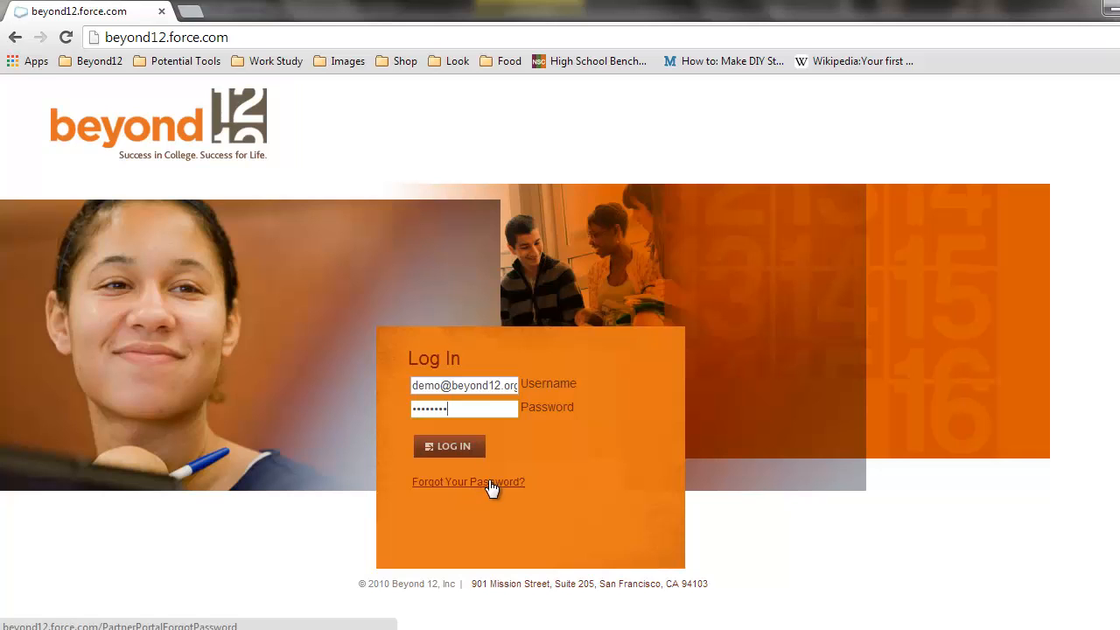
left_click(468, 450)
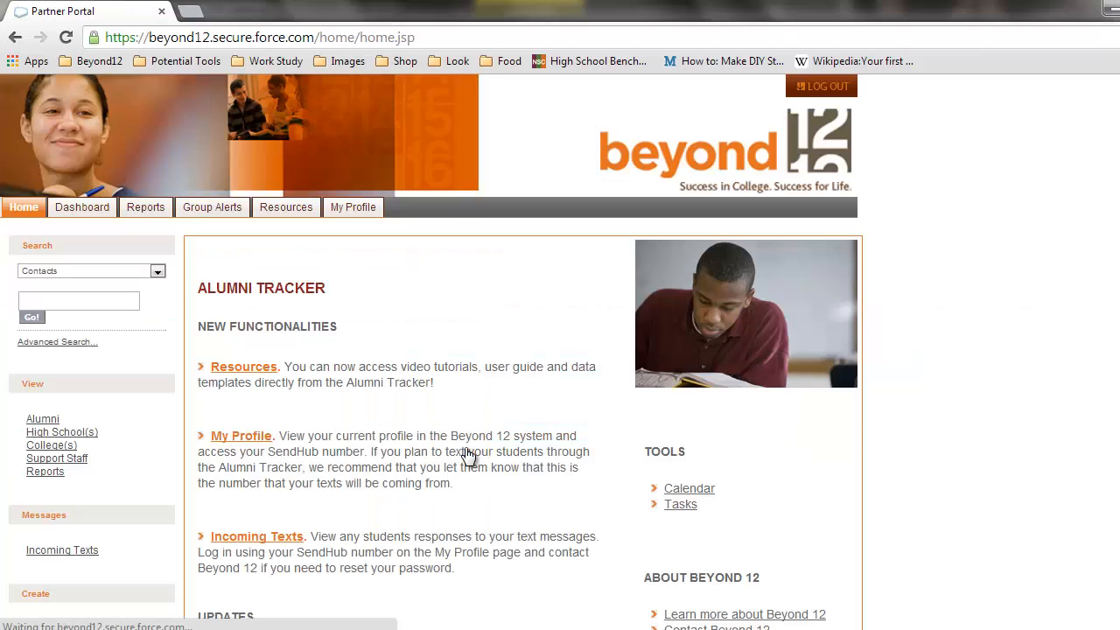
- Start a new group alert named "2013 Alumni Mid-Year Survey" with the recipient group name "Class of 2013"
left_click(213, 208)
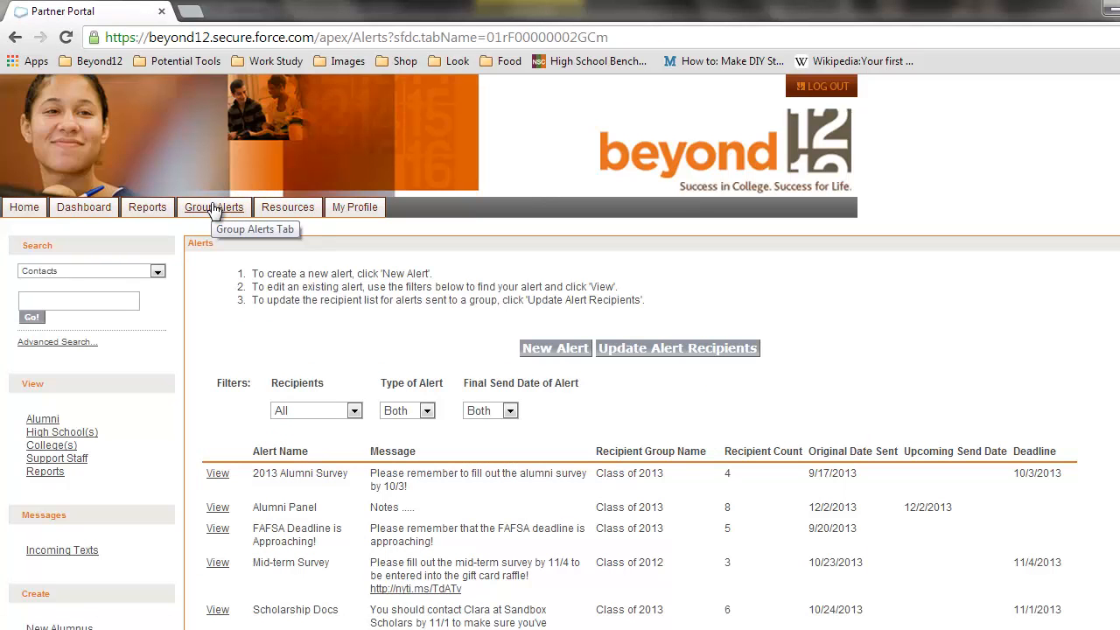
left_click(549, 349)
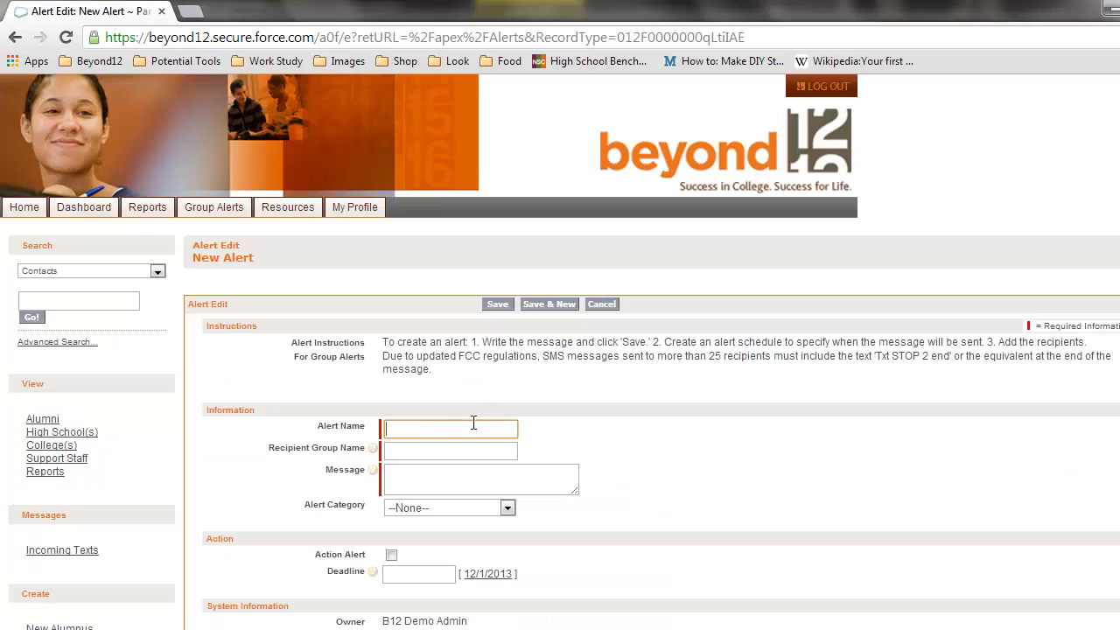
type("2013 Alumni Mid")
type("-Year Survey")
key("Tab")
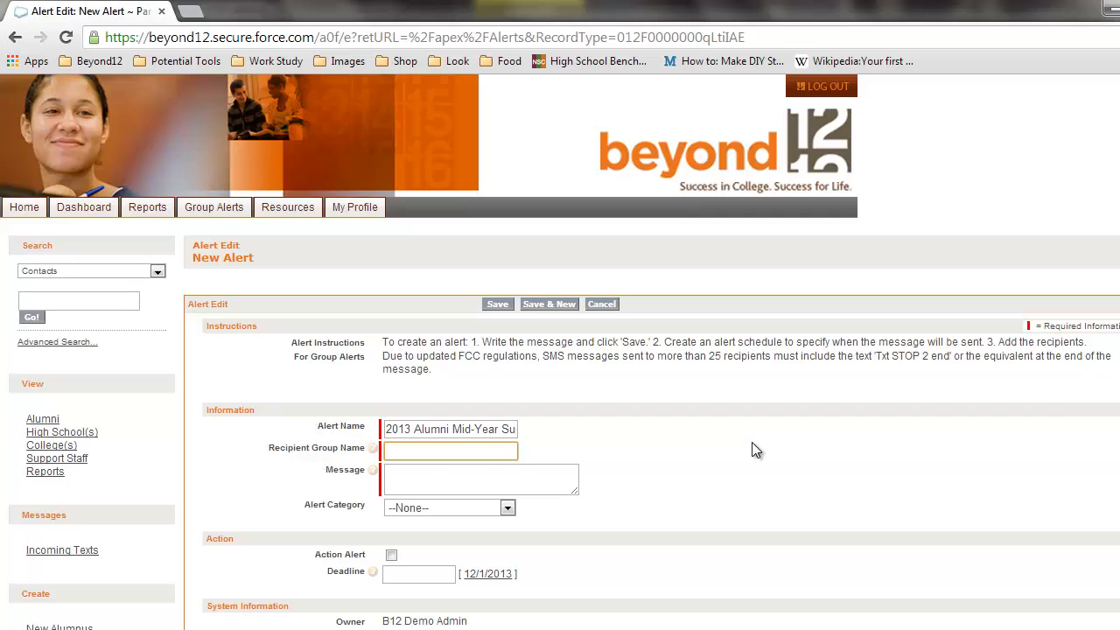
type("Class")
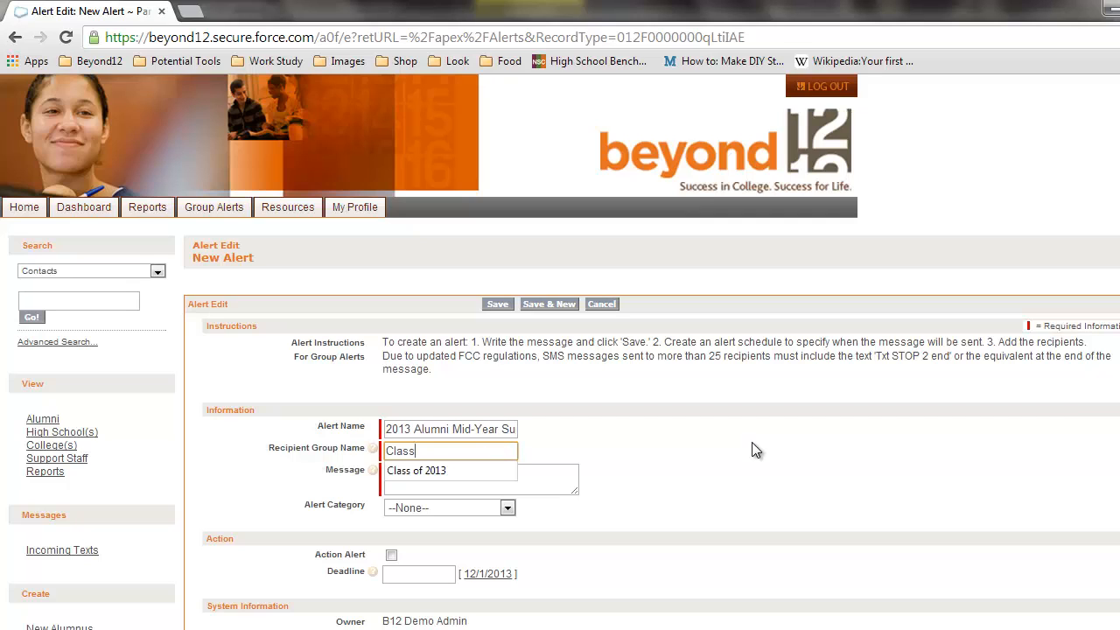
key("Down")
key("Tab")
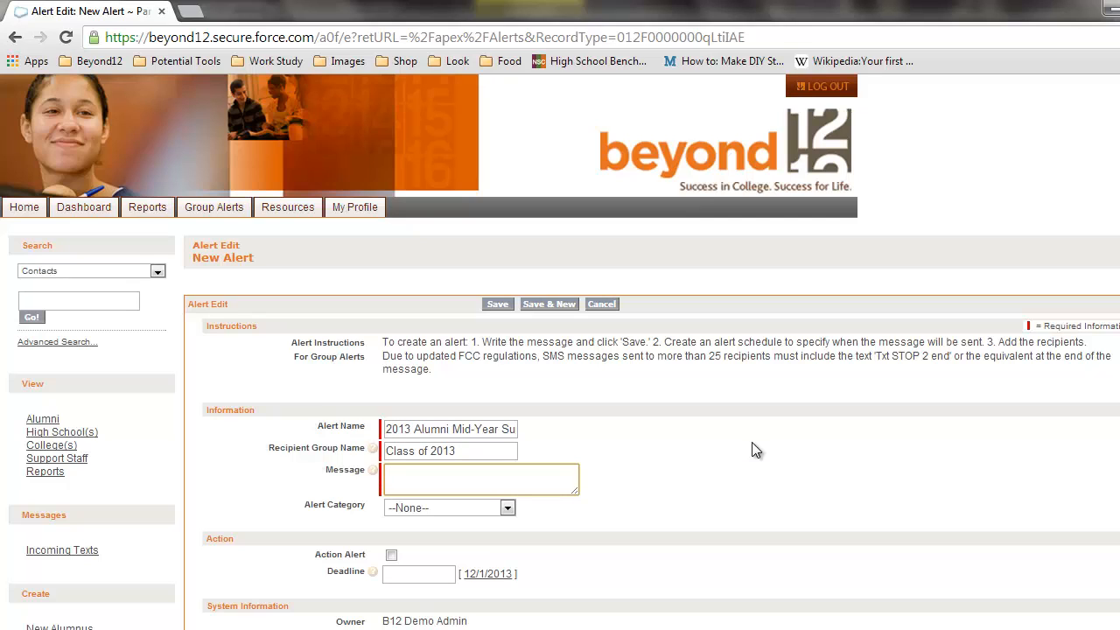
type("Fill out the mid-year survey by 1/15")
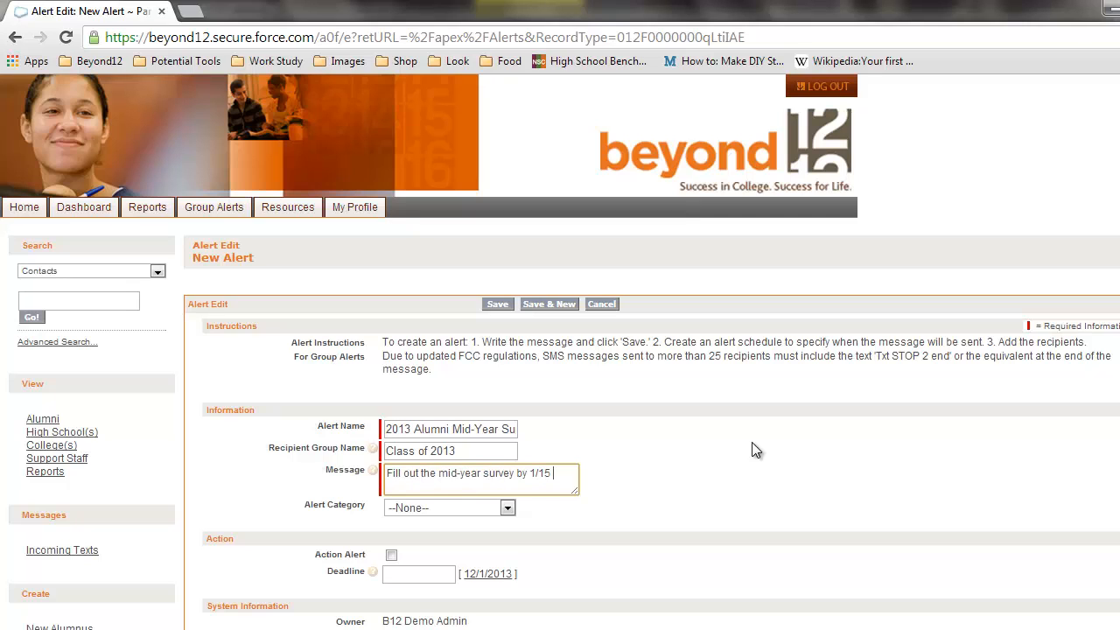
type(" to win a gift card!")
type("http://nyti.ms/TdATv")
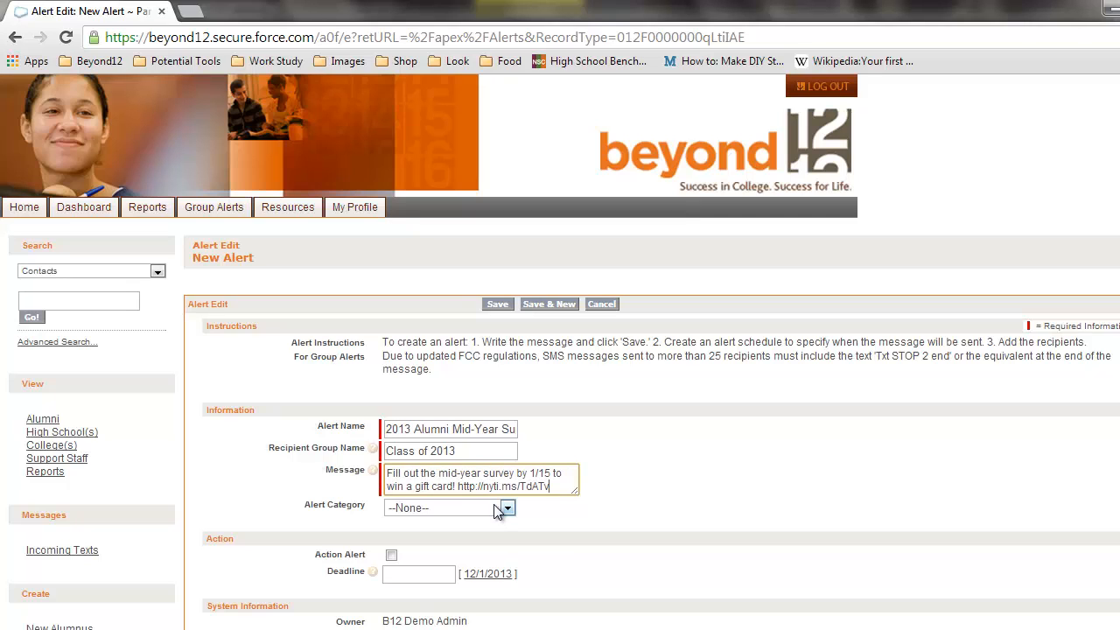
- Set the alert category to General, mark it as an action alert with deadline 1/15/2014, and save the alert
left_click(499, 510)
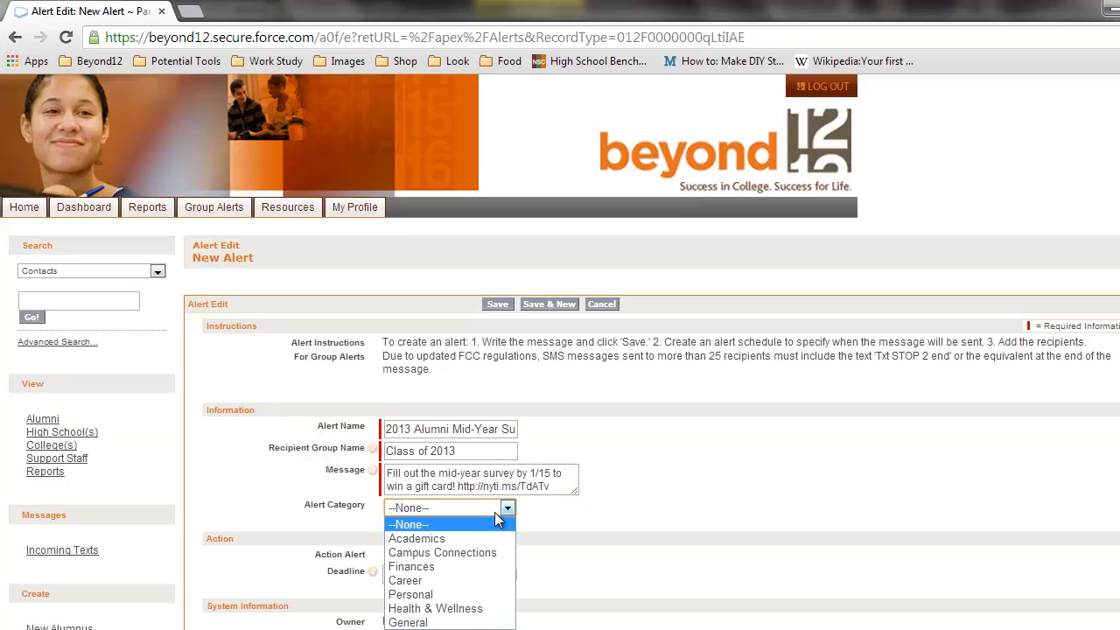
left_click(446, 620)
left_click(410, 575)
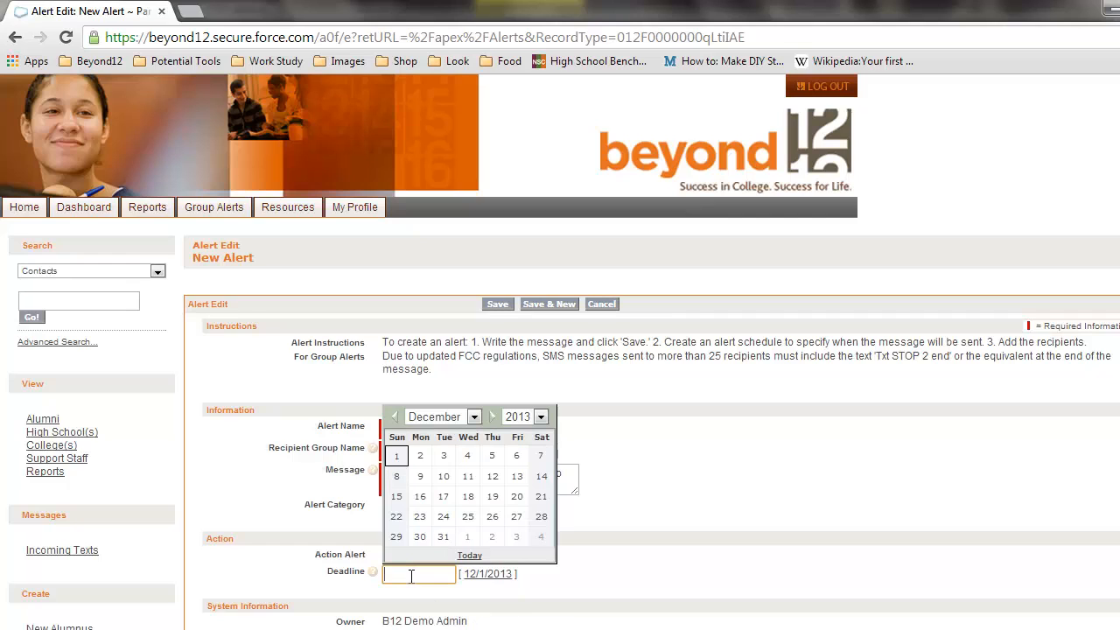
type("1/15/2014")
left_click(611, 596)
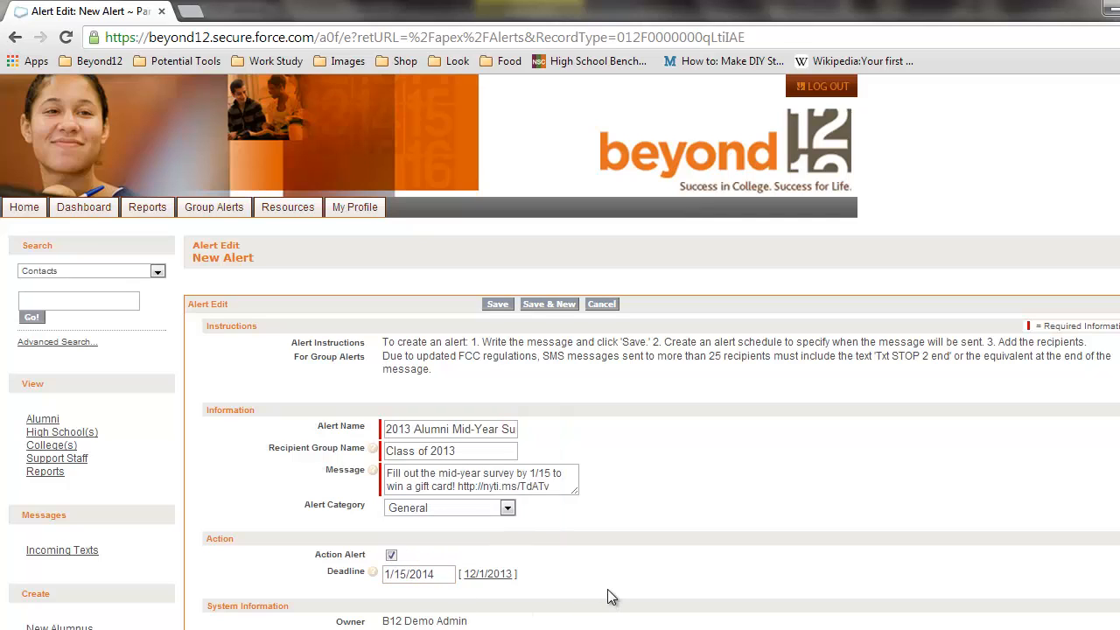
scroll(614, 581, "down", 2)
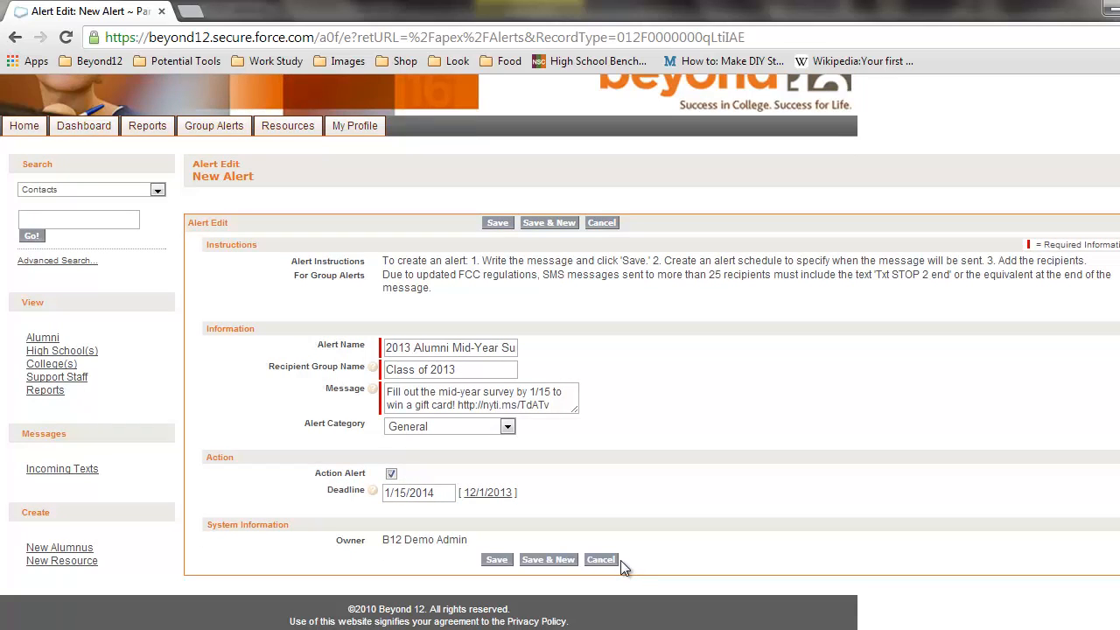
left_click(498, 560)
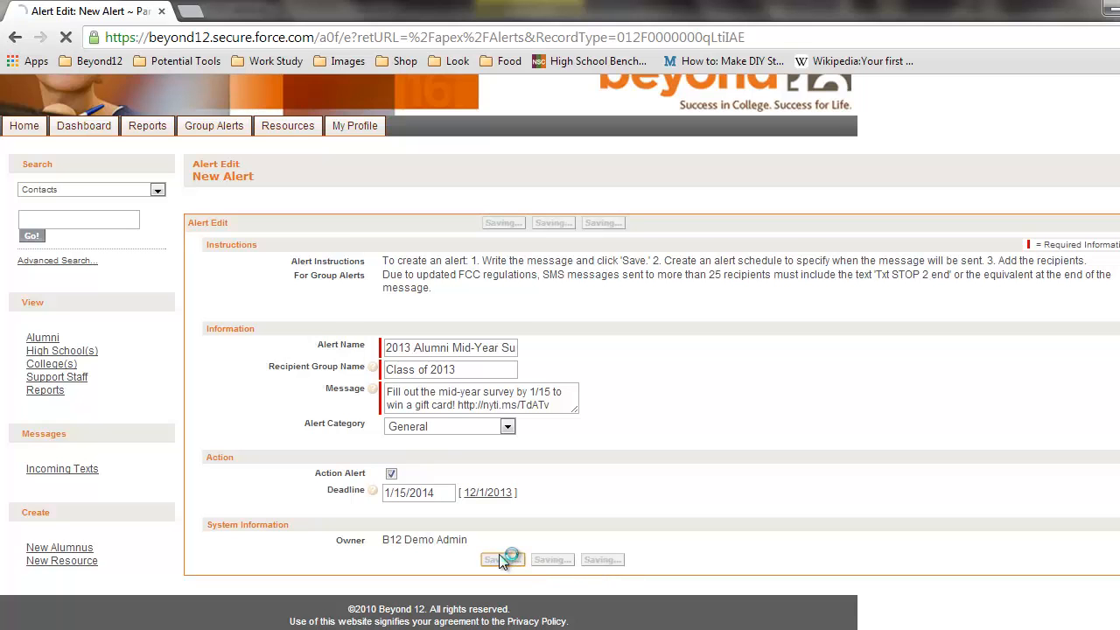
- Add and save an alert schedule for 12/15/2013 at 4 pm
scroll(505, 551, "down", 5)
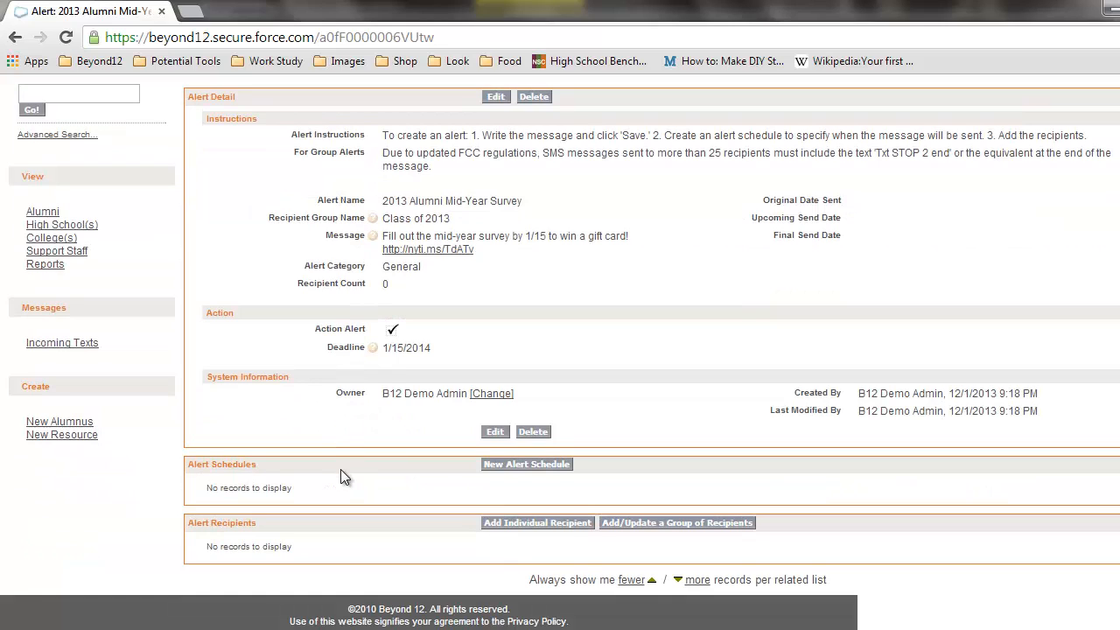
left_click(507, 466)
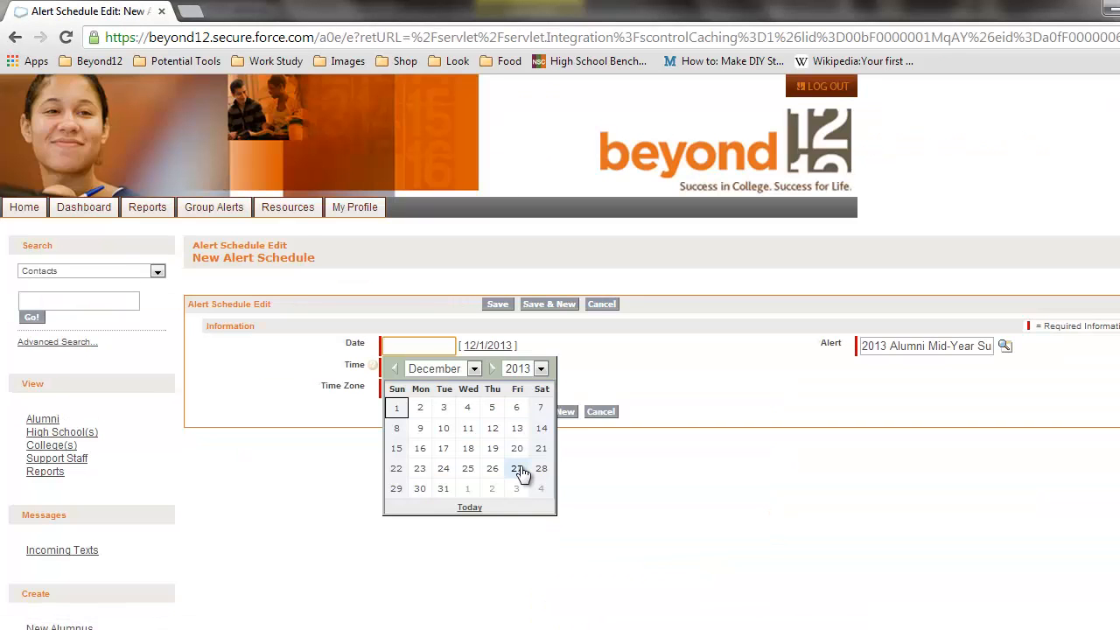
left_click(398, 449)
left_click(428, 368)
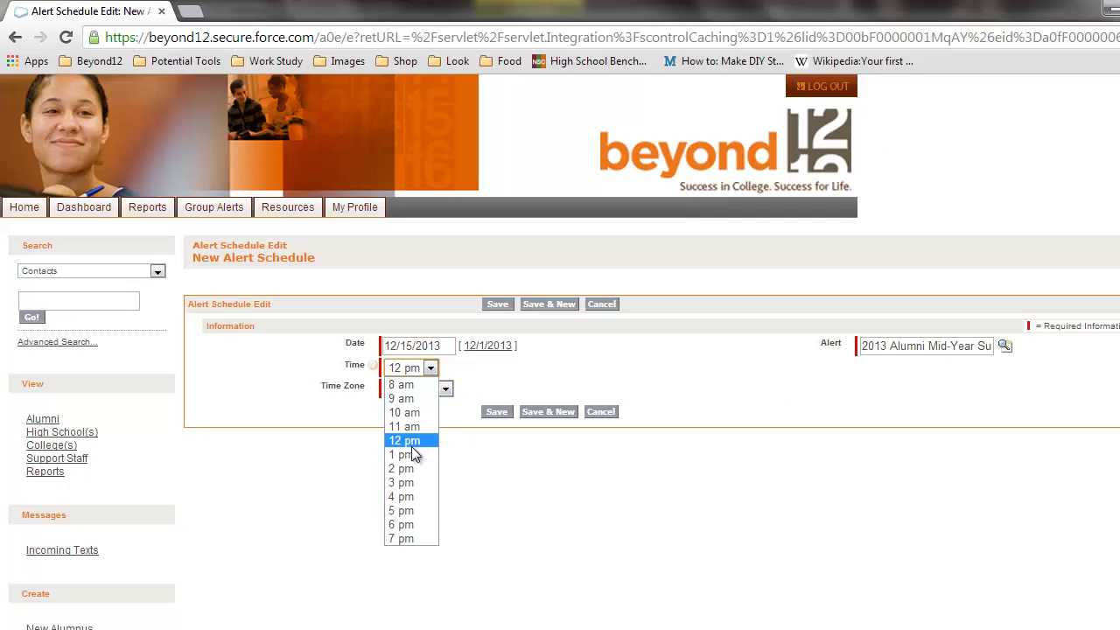
left_click(411, 495)
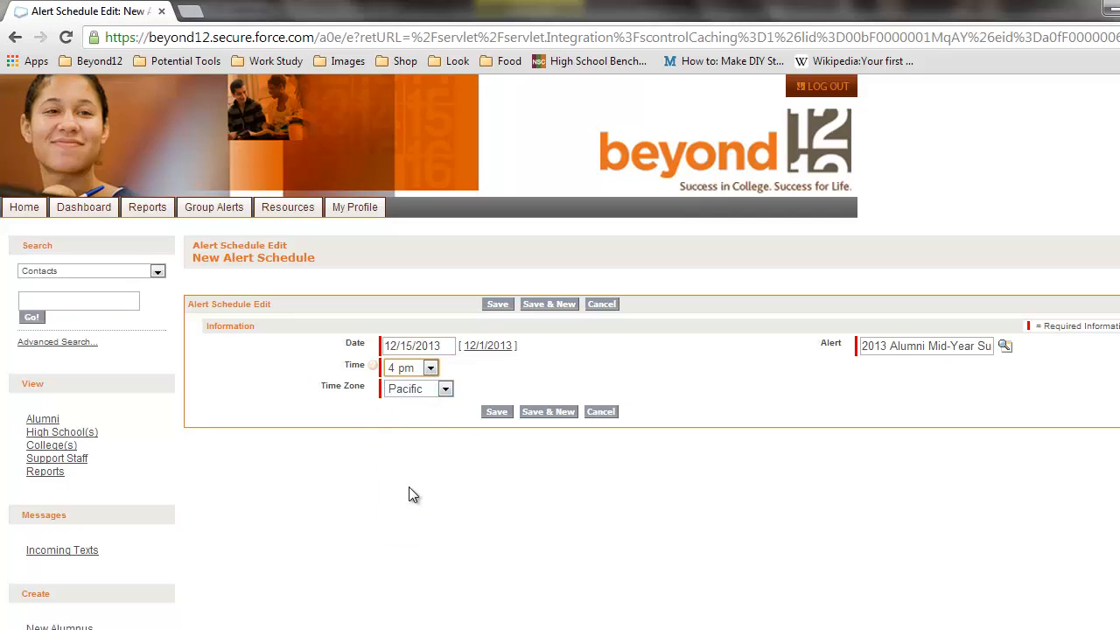
left_click(503, 307)
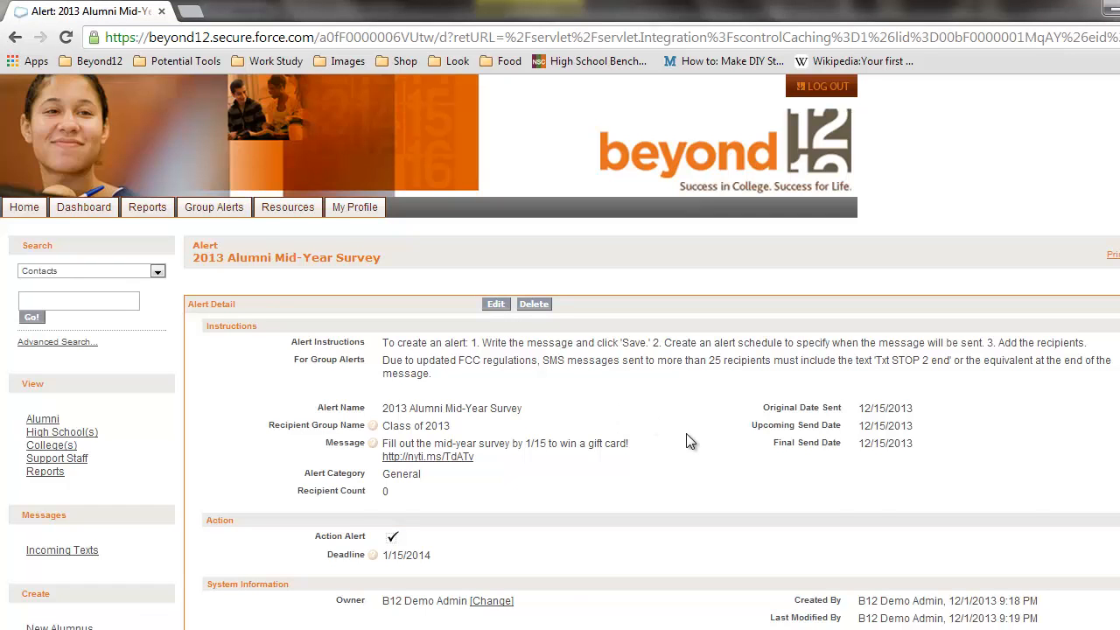
- Add a group of recipients to the alert, choosing the alumni in the High School Class of 2013 view
scroll(686, 440, "down", 3)
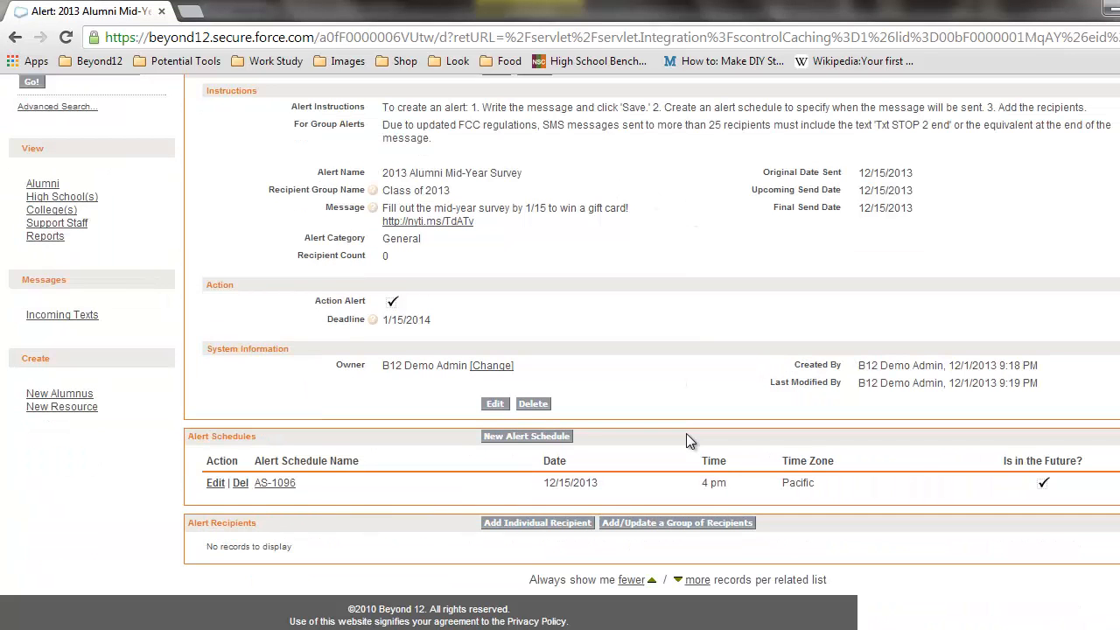
left_click(680, 523)
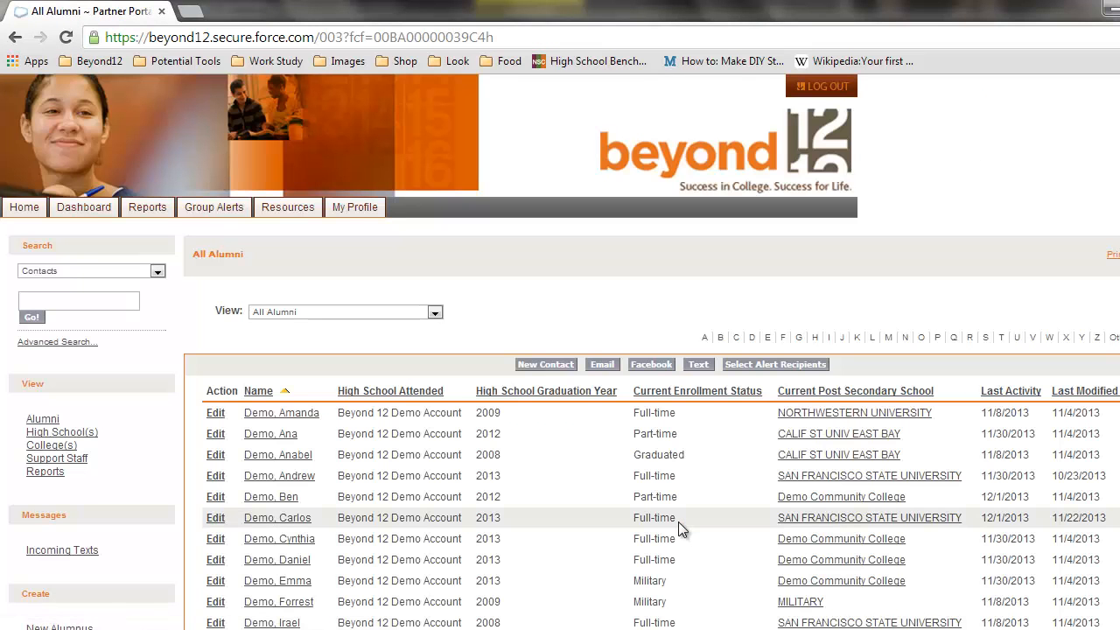
left_click(435, 312)
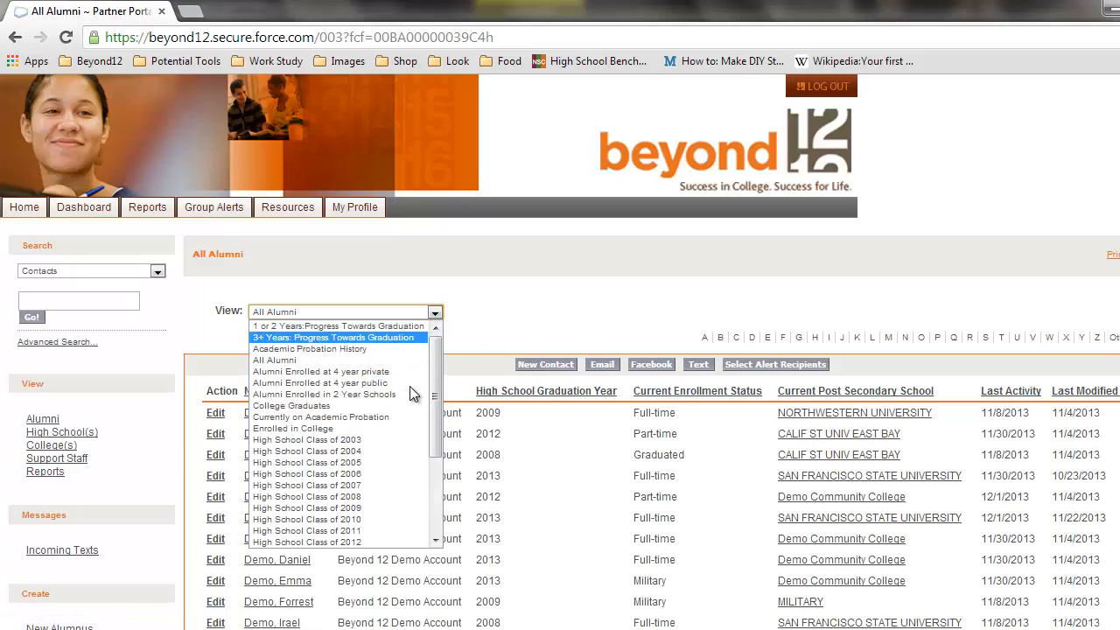
scroll(407, 402, "down", 5)
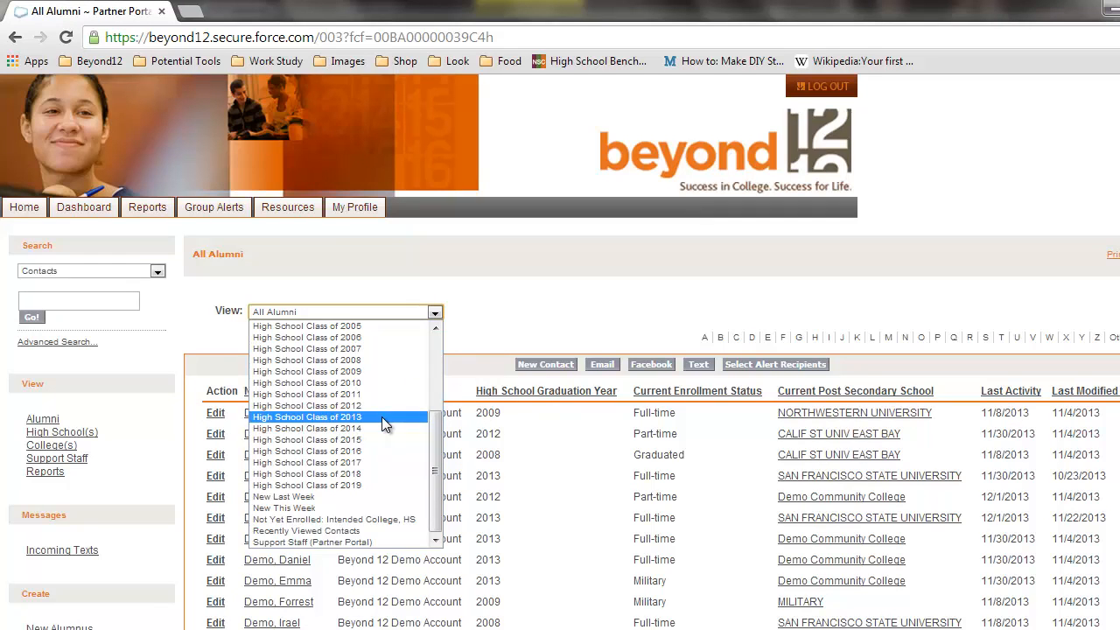
left_click(382, 416)
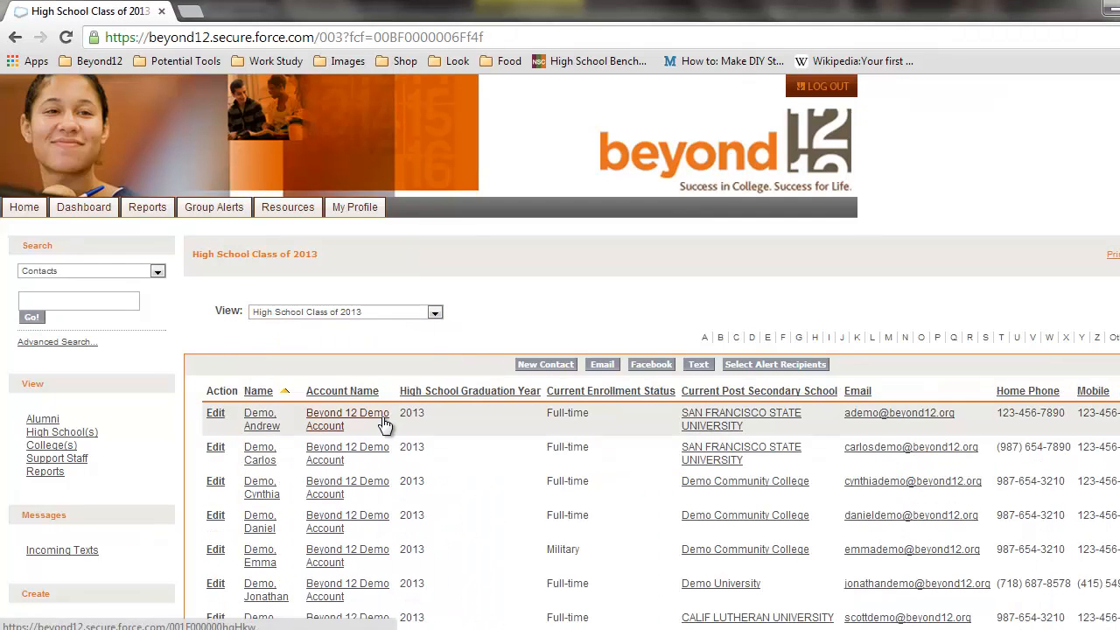
left_click(758, 369)
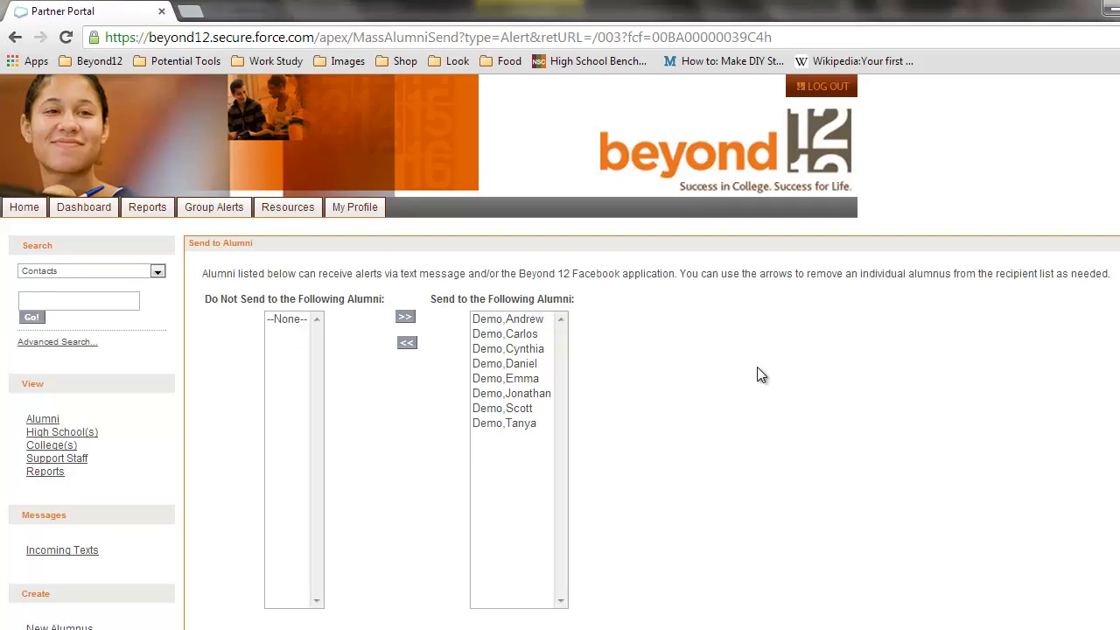
- Move the first listed alumnus to the do-not-send list and proceed to applying alerts to the selected alumni
scroll(760, 374, "down", 1)
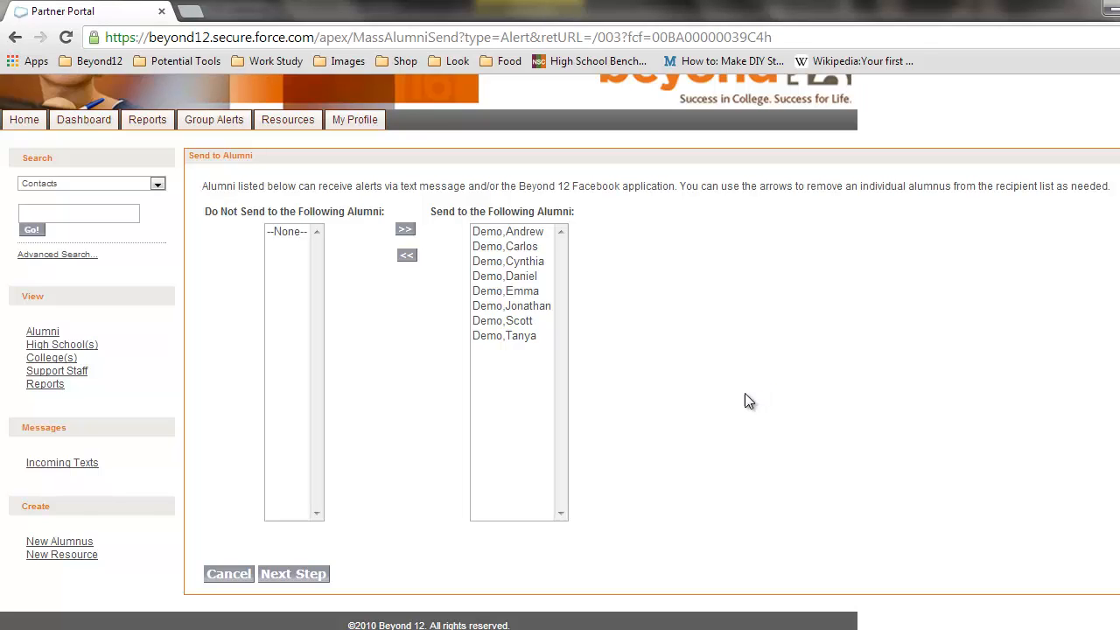
scroll(408, 236, "down", 1)
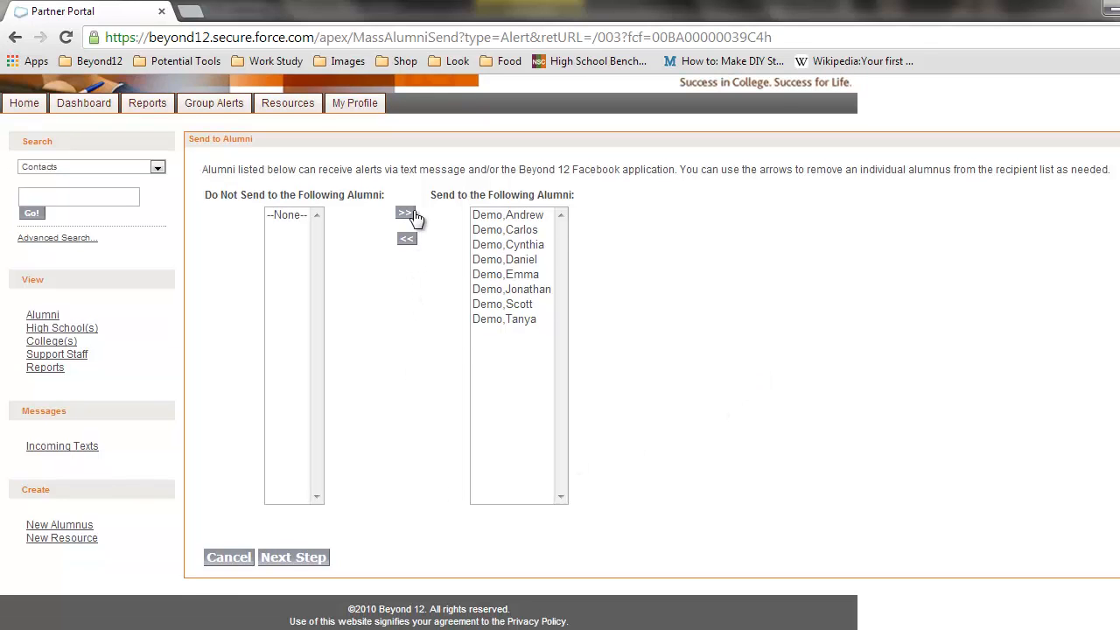
left_click(499, 216)
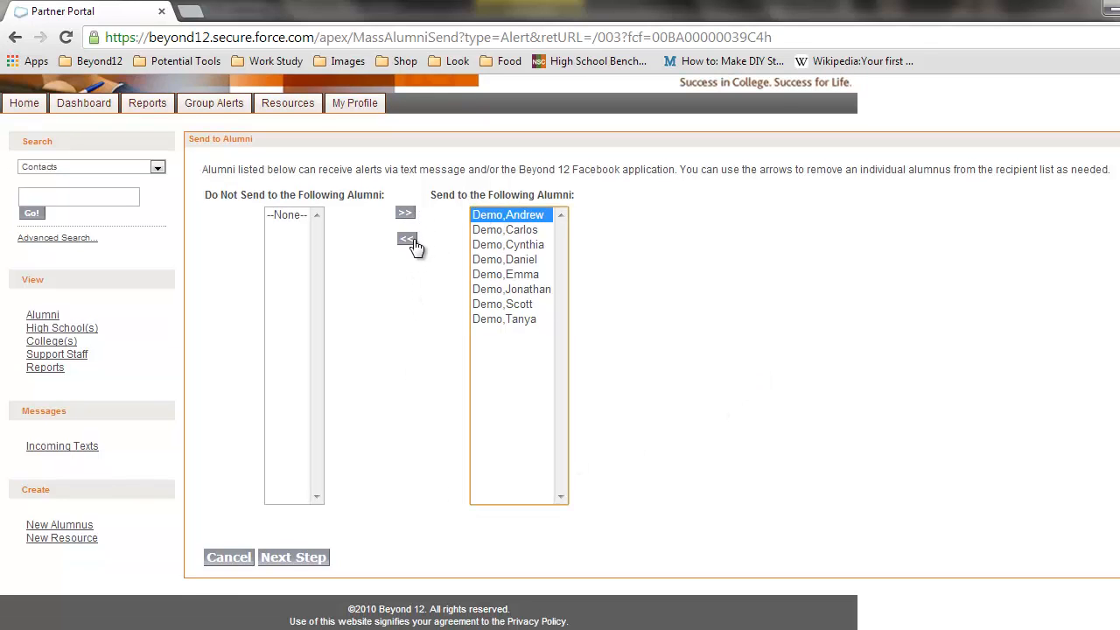
left_click(408, 241)
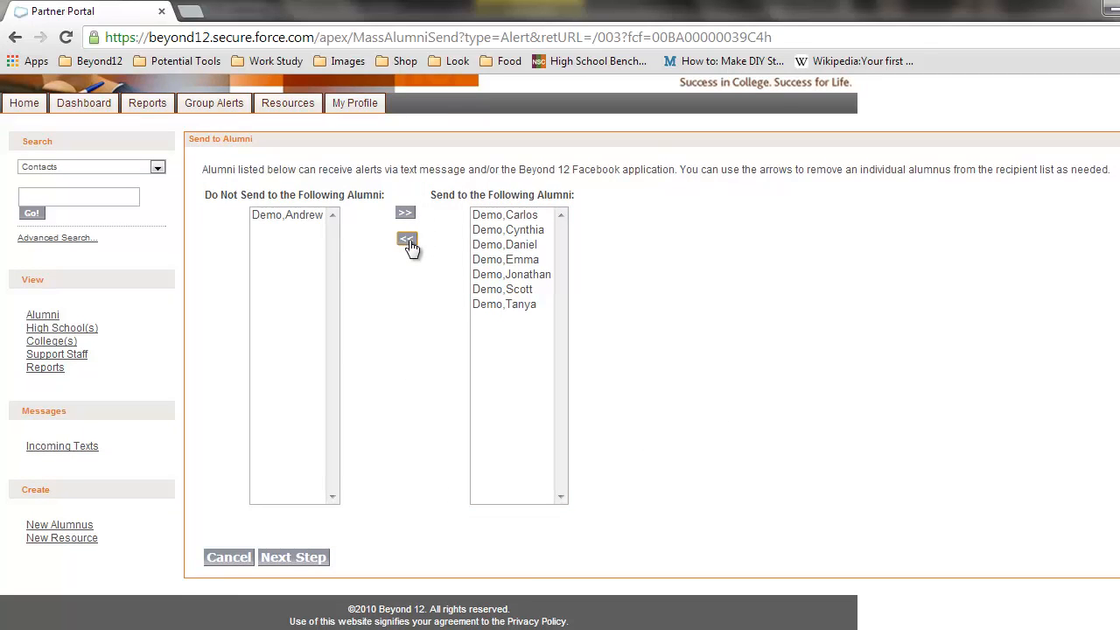
left_click(286, 563)
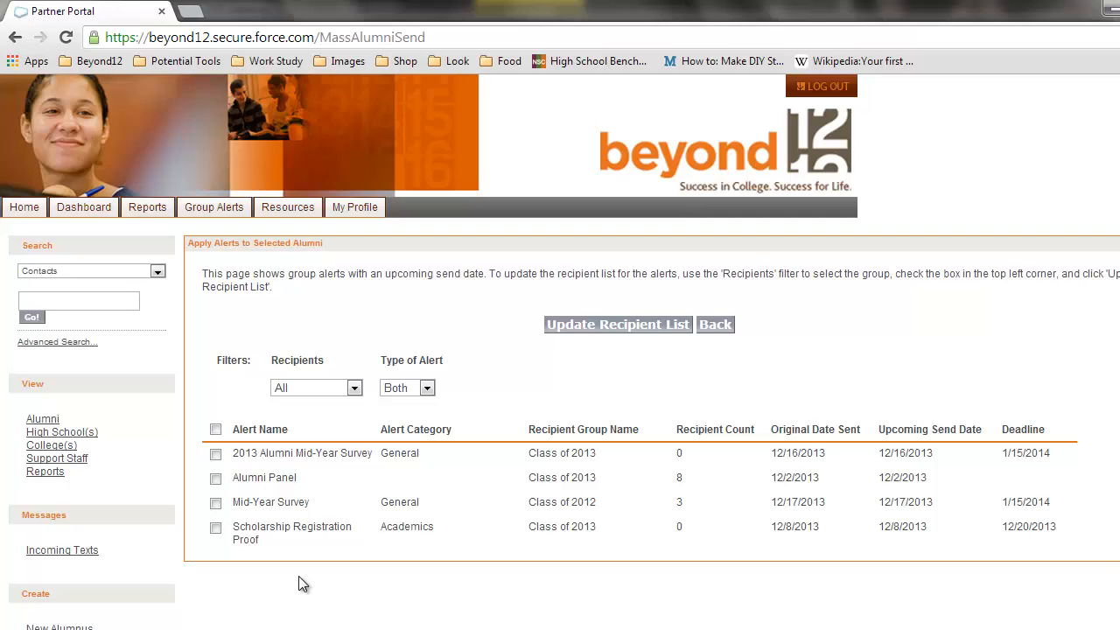
- Filter the alerts by Class of 2013 recipients, select them all, update their recipient list, and return to the alumni view
left_click(357, 392)
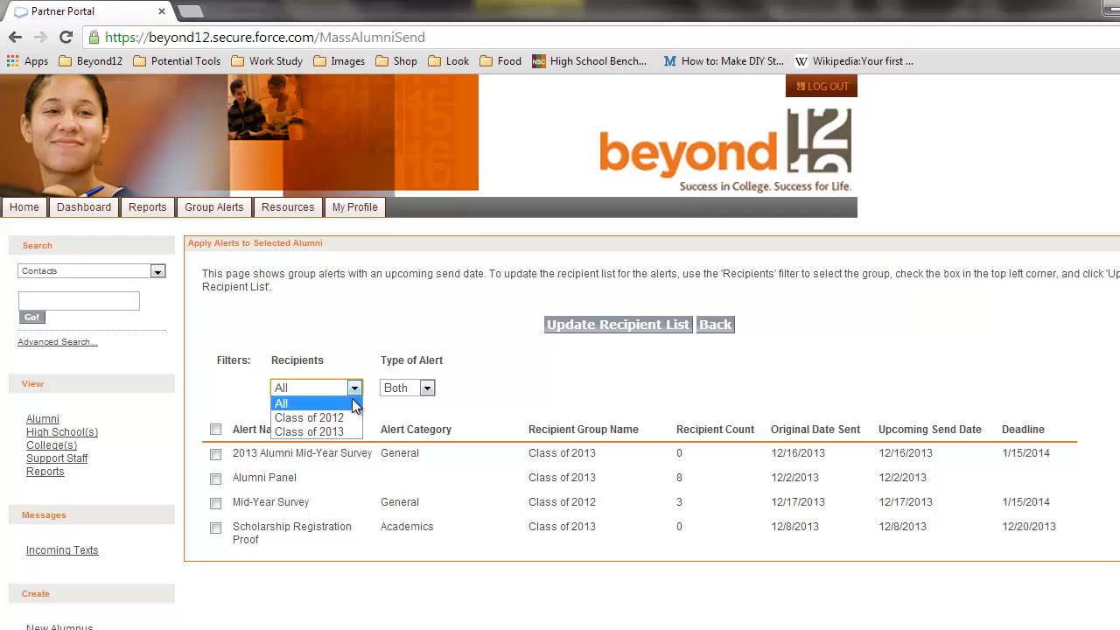
left_click(339, 432)
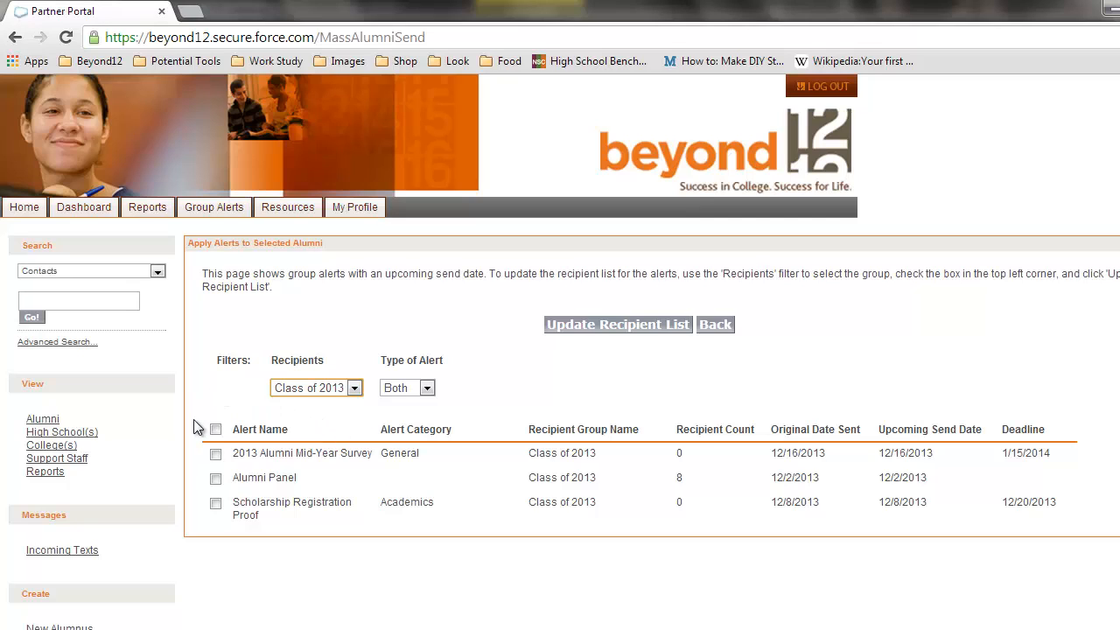
left_click(215, 430)
left_click(600, 328)
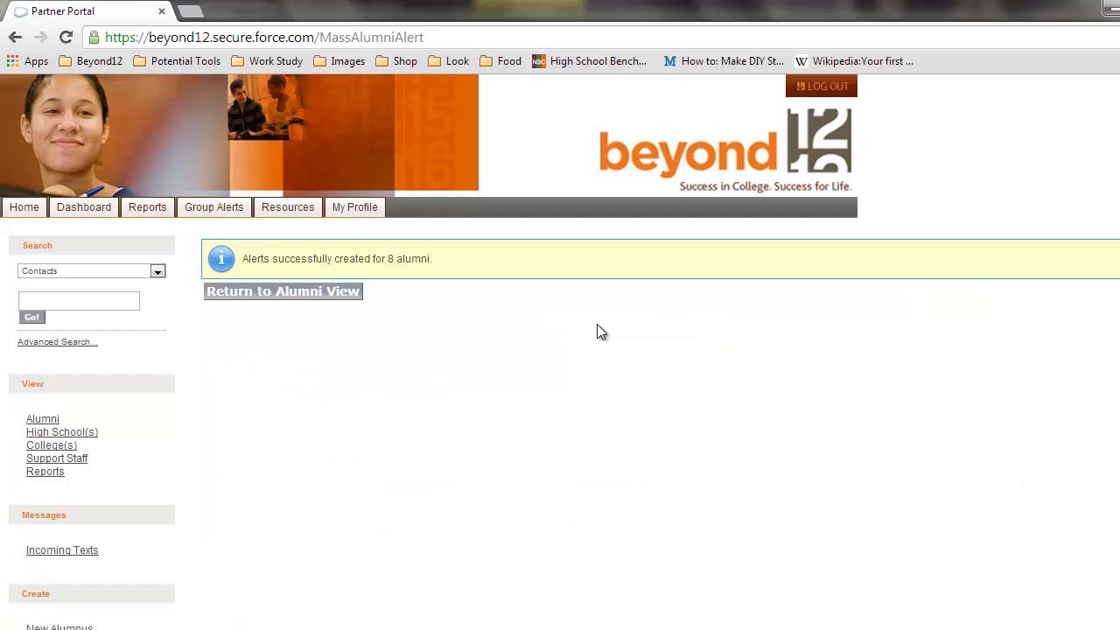
left_click(343, 295)
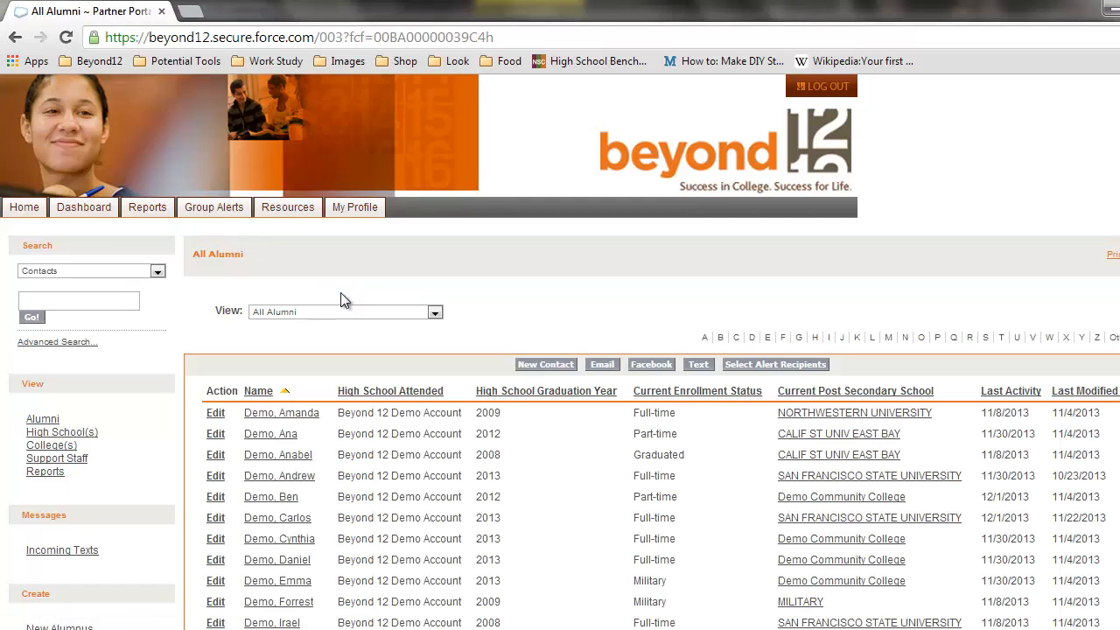